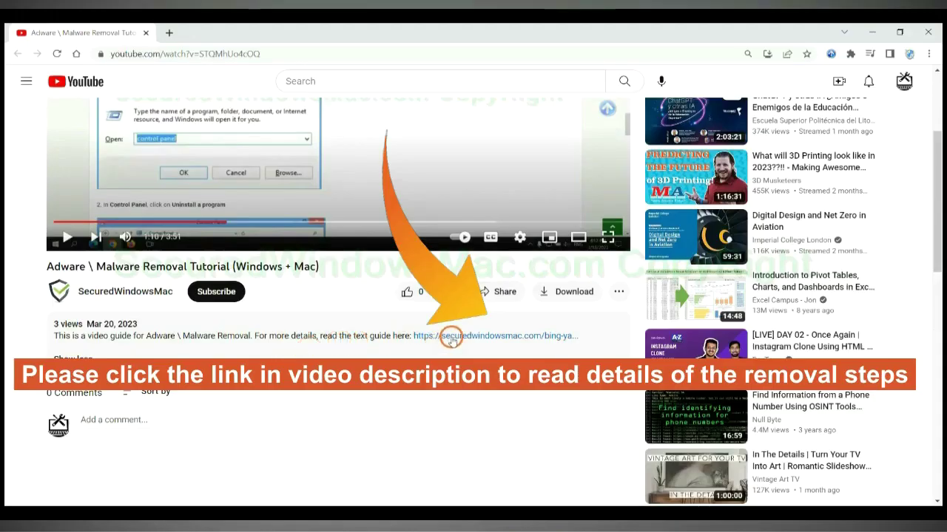
# Open the removal guide and scroll to the Instant Automatic Removal section with SpyHunter downloads
pyautogui.click(451, 337)
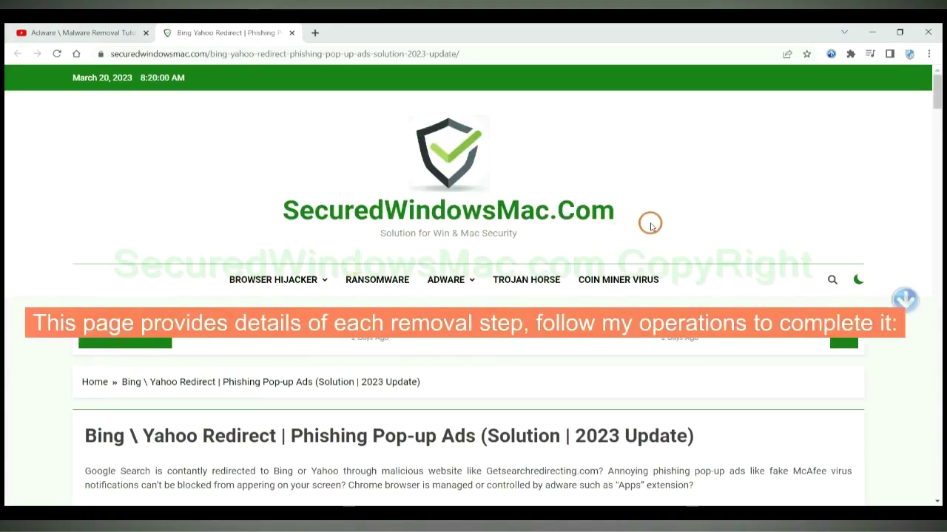
pyautogui.scroll(-10, 671, 222)
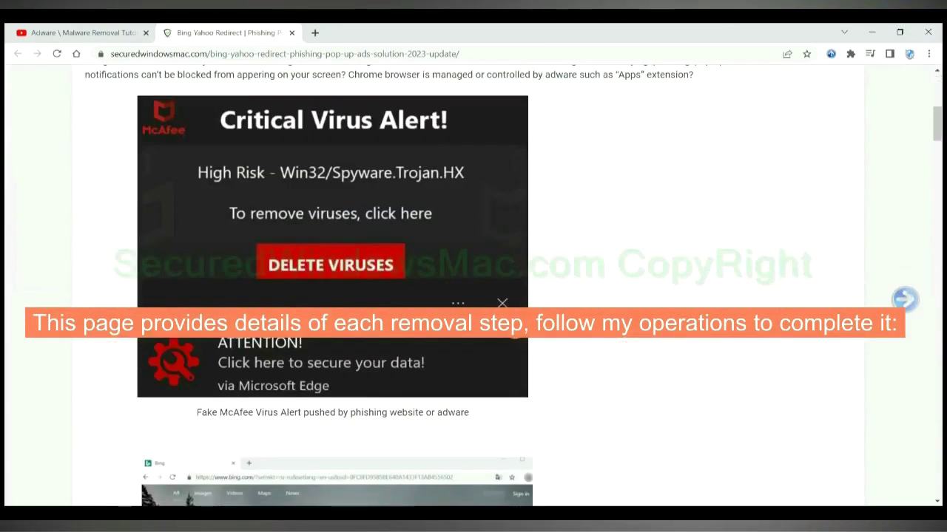
pyautogui.scroll(-4, 473, 281)
pyautogui.scroll(-3, 513, 327)
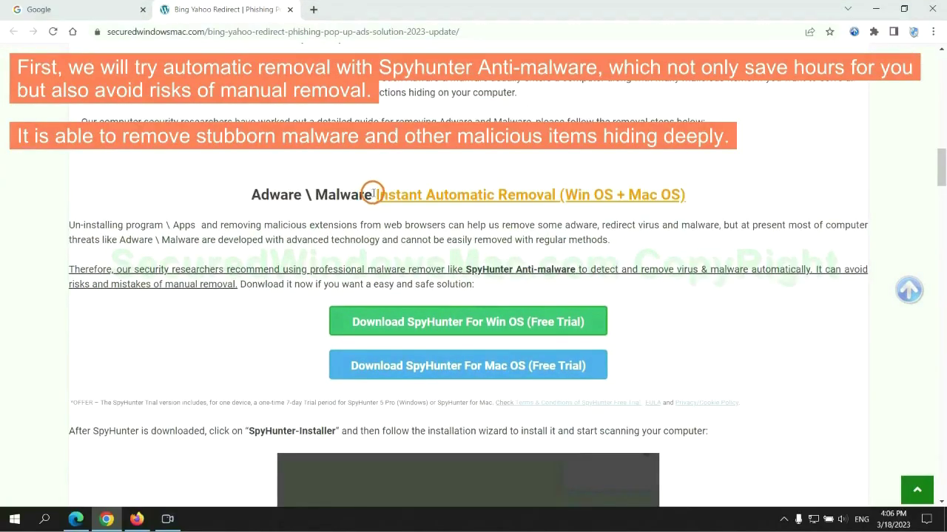
pyautogui.moveTo(374, 193); pyautogui.dragTo(550, 193)
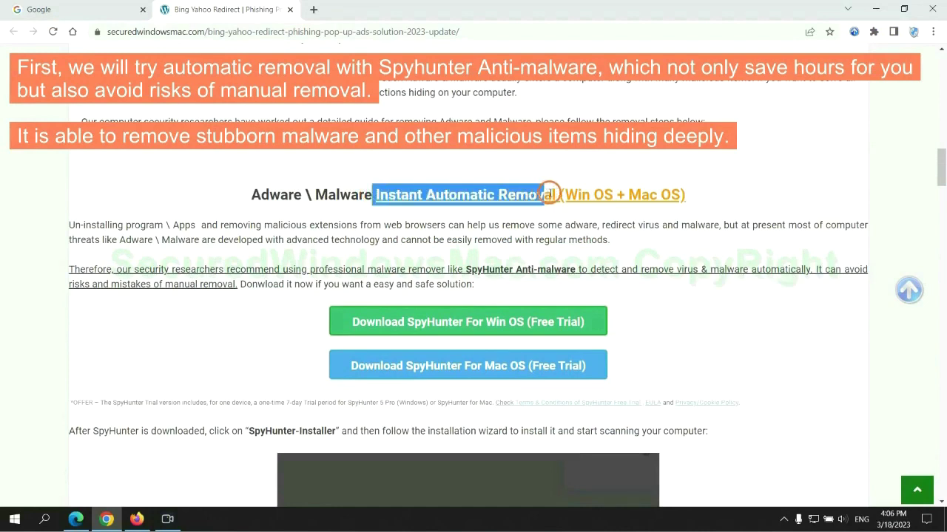
pyautogui.click(471, 162)
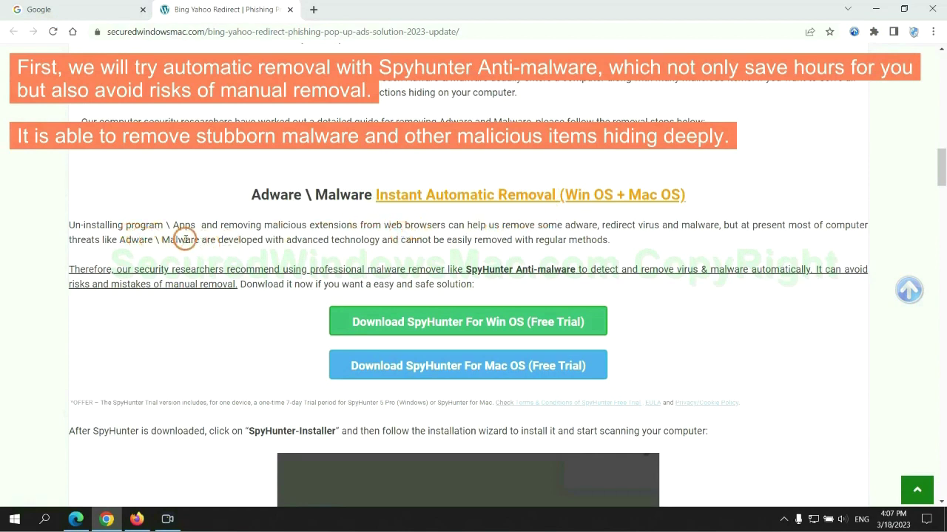
# Keep the downloaded SpyHunter Windows installer despite the warning and run it
pyautogui.scroll(-1, 444, 252)
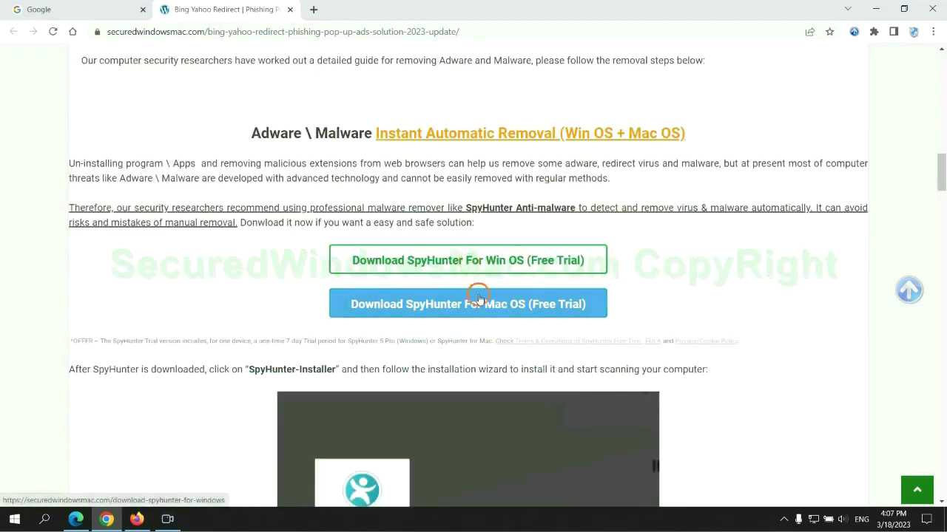
pyautogui.scroll(-2, 479, 299)
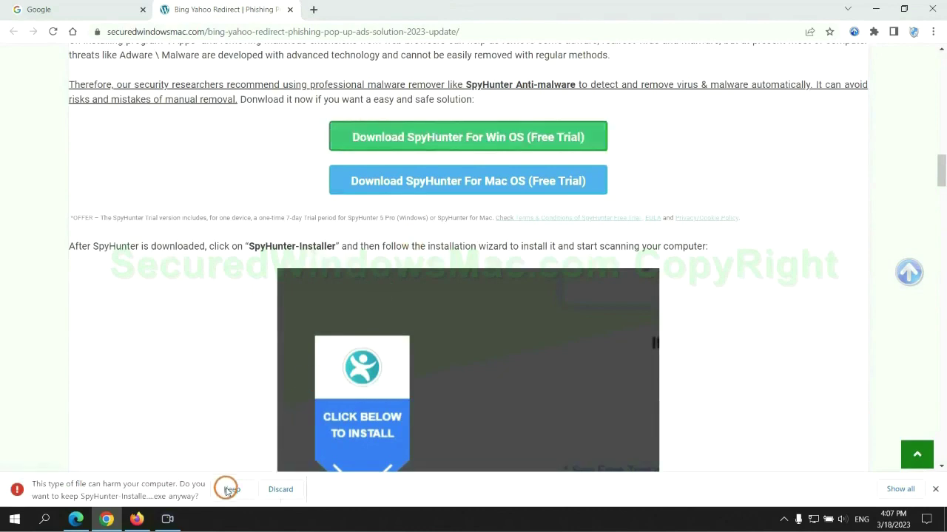
pyautogui.click(231, 490)
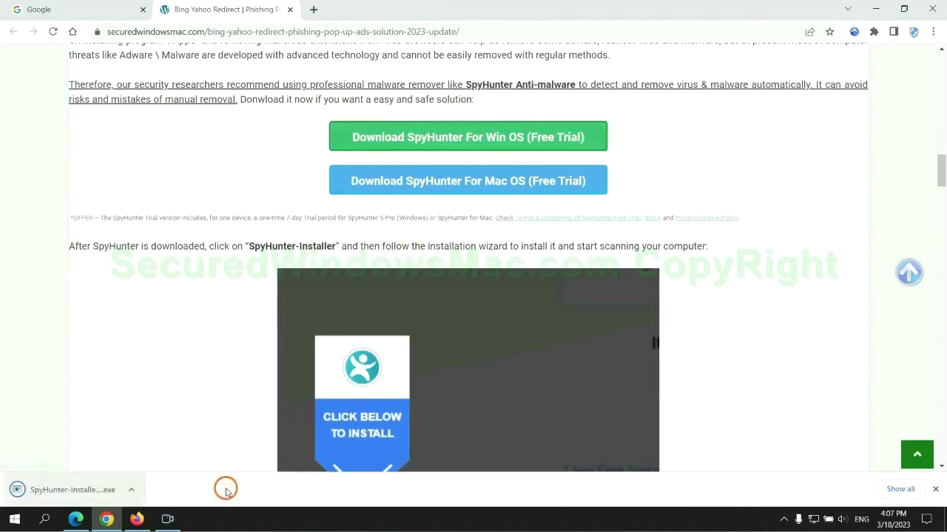
pyautogui.click(90, 491)
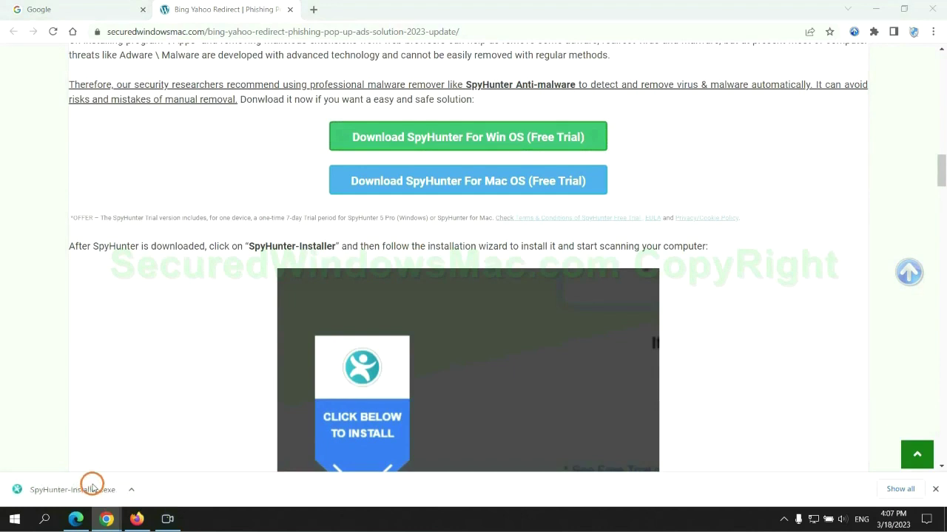
pyautogui.scroll(-2, 460, 214)
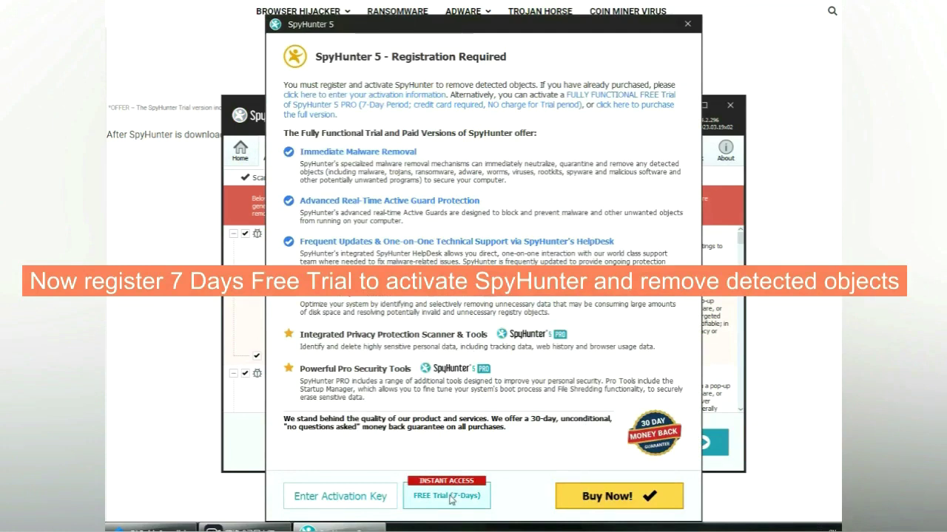
# Choose FREE Trial (7-Days) in SpyHunter's Registration Required window
pyautogui.click(447, 496)
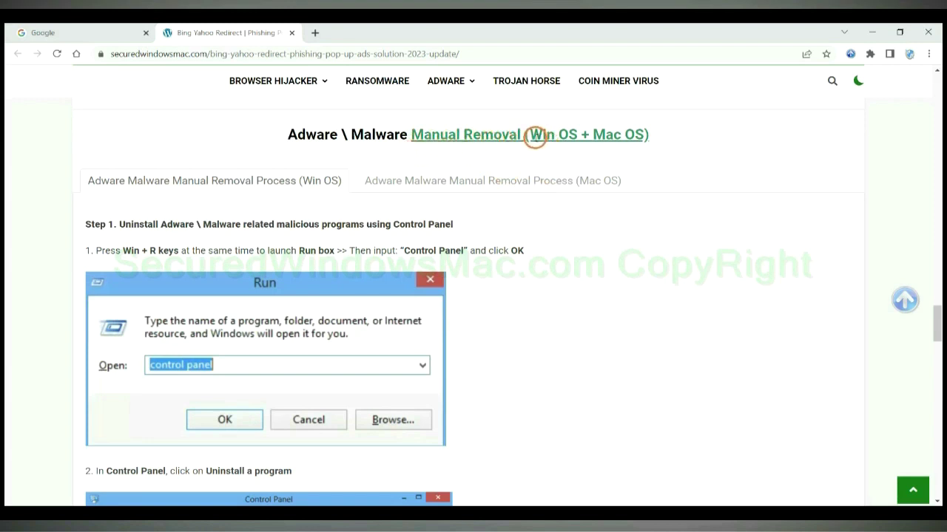
# Preview the Mac OS manual-removal tab, then highlight the Windows Step 1 uninstall heading
pyautogui.moveTo(529, 137); pyautogui.dragTo(580, 136)
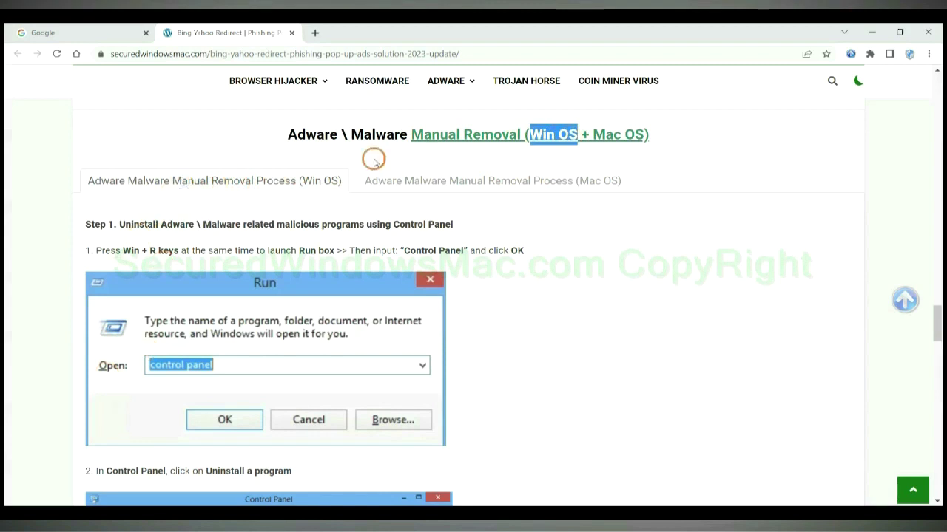
pyautogui.moveTo(592, 134); pyautogui.dragTo(642, 134)
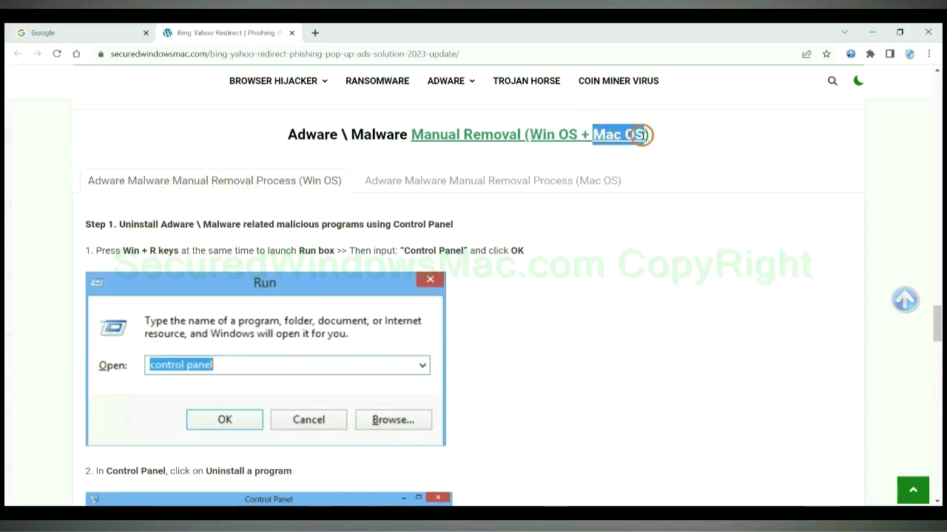
pyautogui.click(486, 180)
pyautogui.scroll(-1, 443, 249)
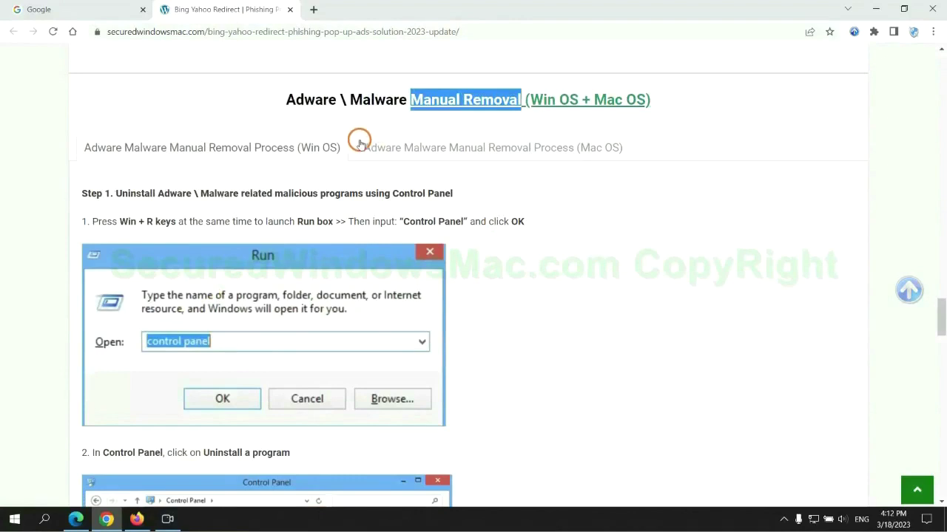
pyautogui.scroll(2, 352, 258)
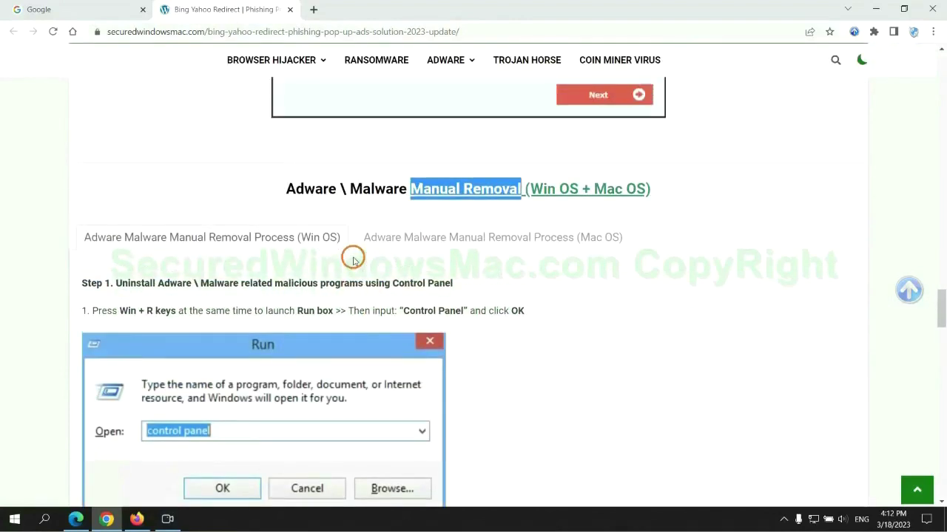
pyautogui.scroll(-2, 273, 214)
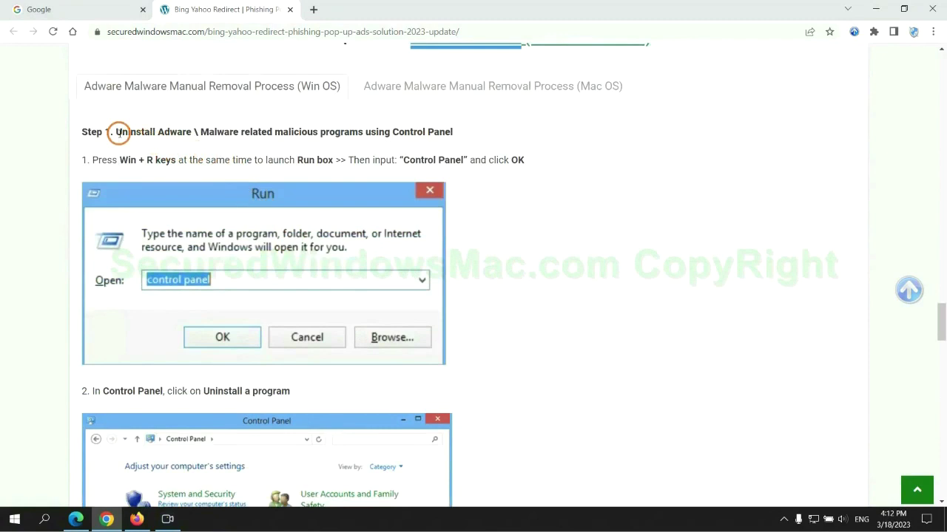
pyautogui.moveTo(117, 133); pyautogui.dragTo(363, 136)
# Open Control Panel by running 'control panel' from the Run box
pyautogui.click(629, 193)
pyautogui.scroll(-2, 606, 193)
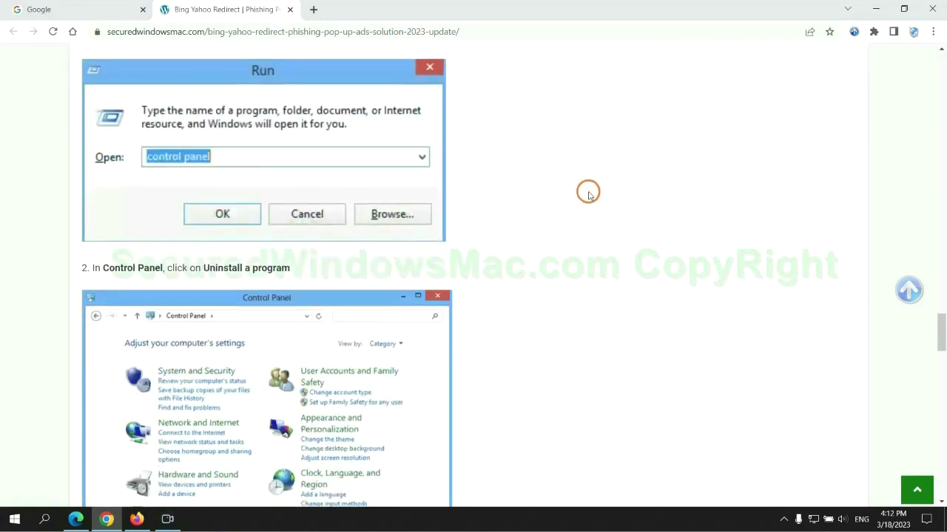
pyautogui.press('super+r')
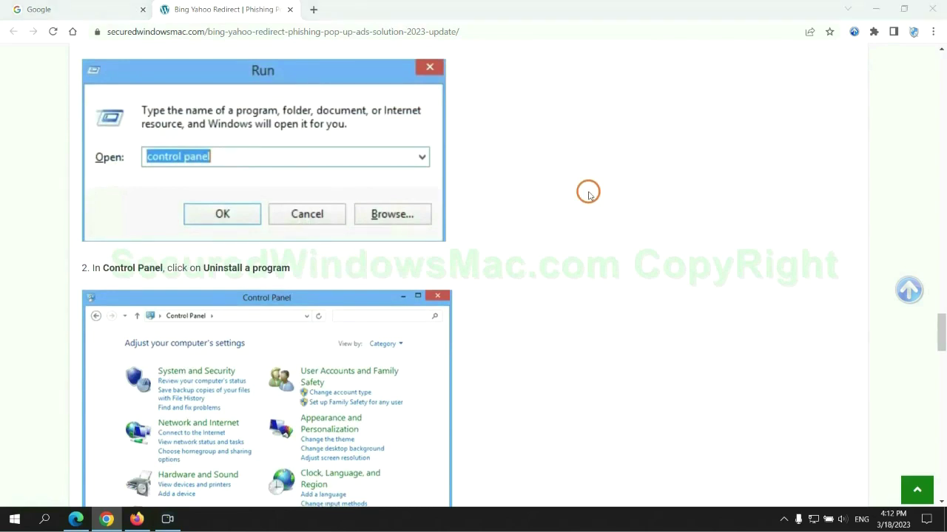
pyautogui.write('control')
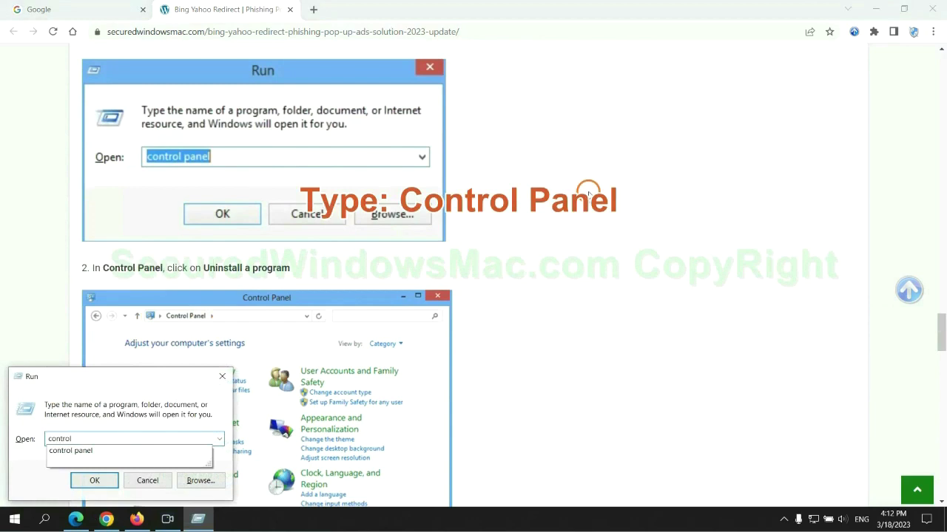
pyautogui.write(' panel')
pyautogui.press('Return')
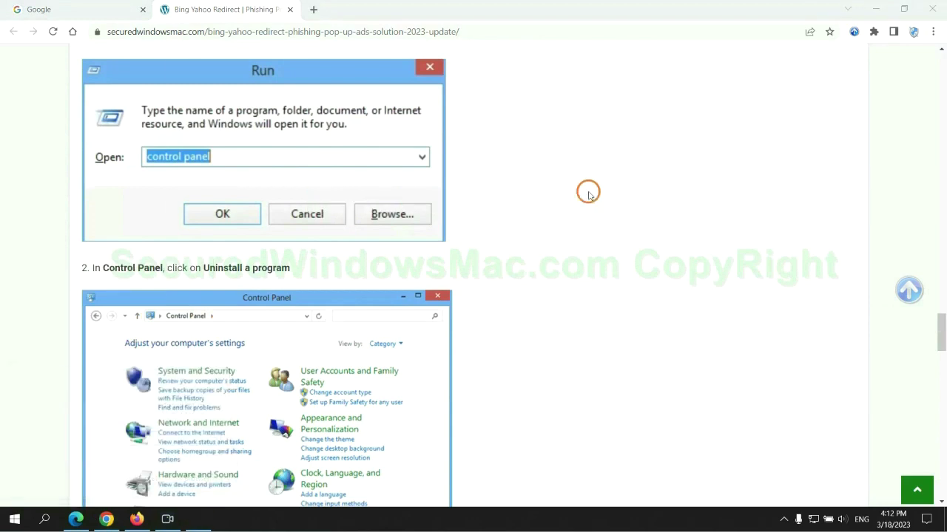
# Check the uninstall options for Lantern in Programs and Features, then close the window
pyautogui.click(374, 260)
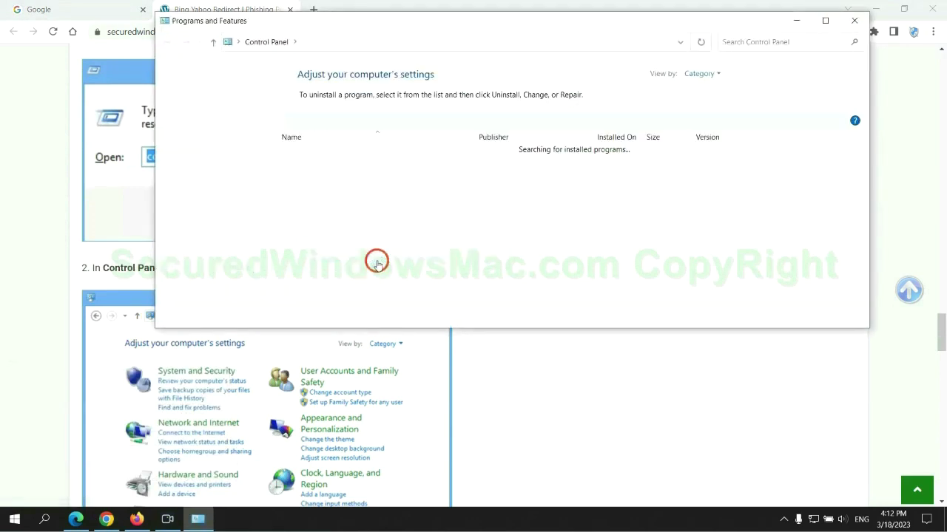
pyautogui.rightClick(316, 174)
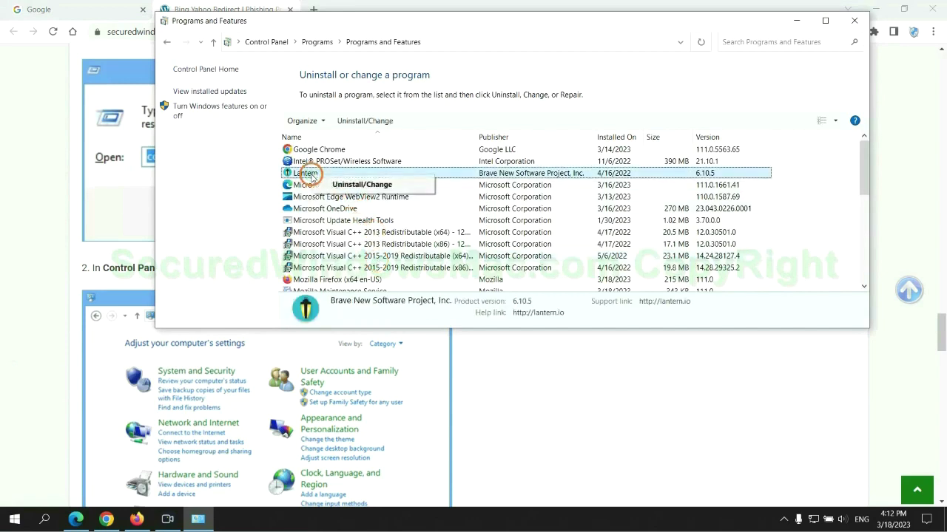
pyautogui.click(854, 21)
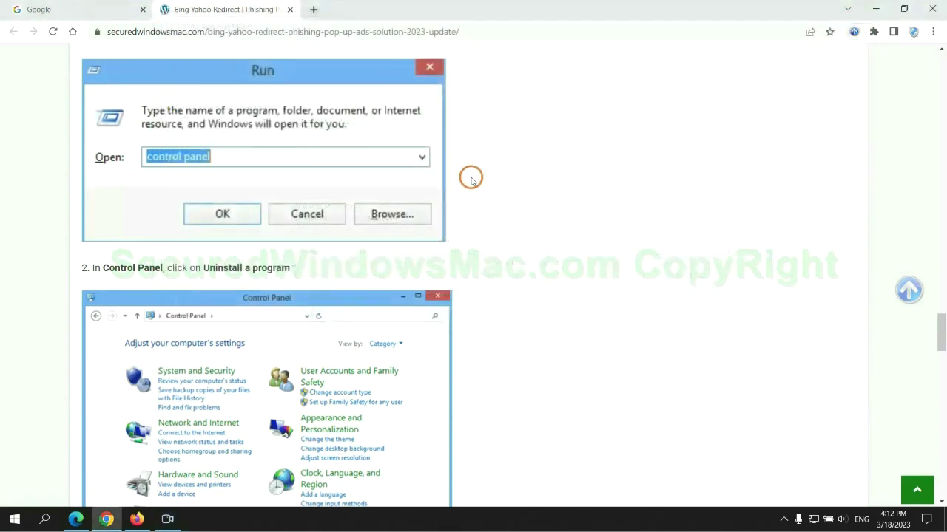
# Scroll to and highlight the Step 2 malicious-extension heading in the guide
pyautogui.scroll(-6, 278, 316)
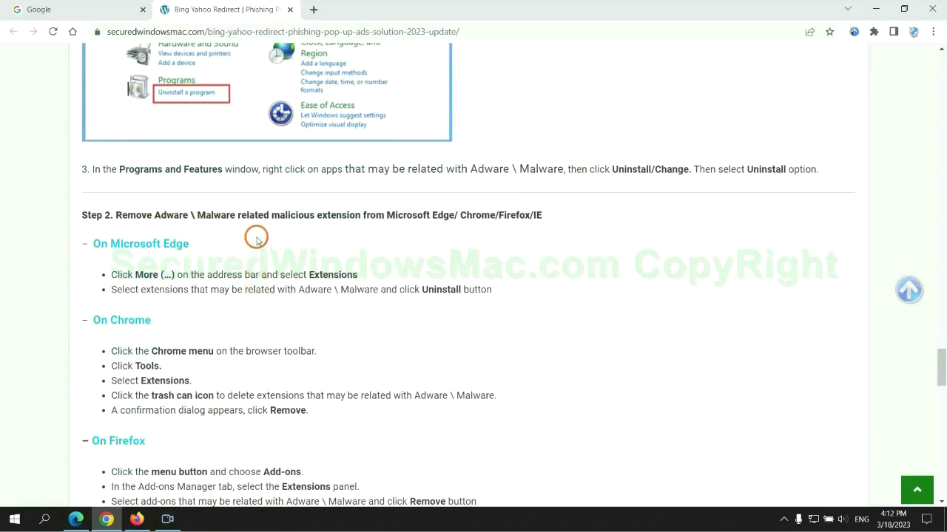
pyautogui.moveTo(271, 215); pyautogui.dragTo(368, 215)
pyautogui.click(326, 245)
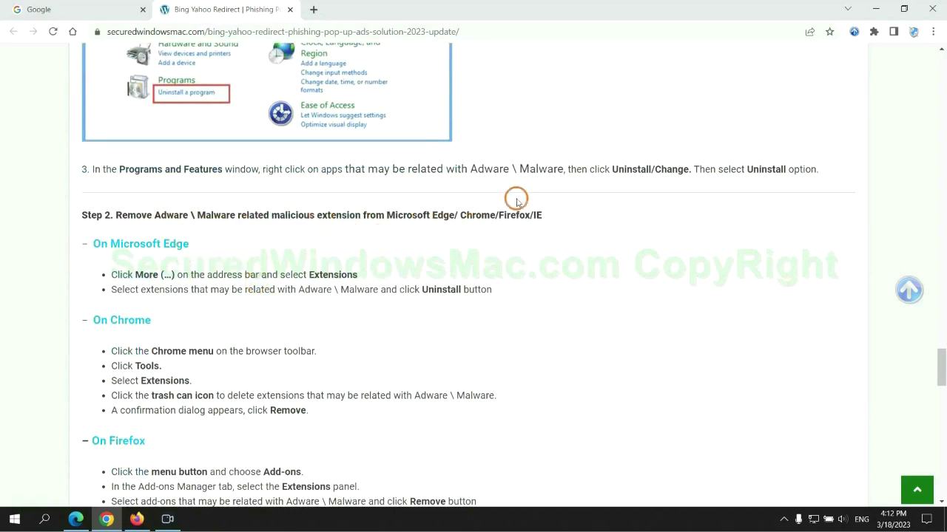
# Remove the McAfee WebAdvisor extension in Edge and close the extensions page
pyautogui.click(78, 515)
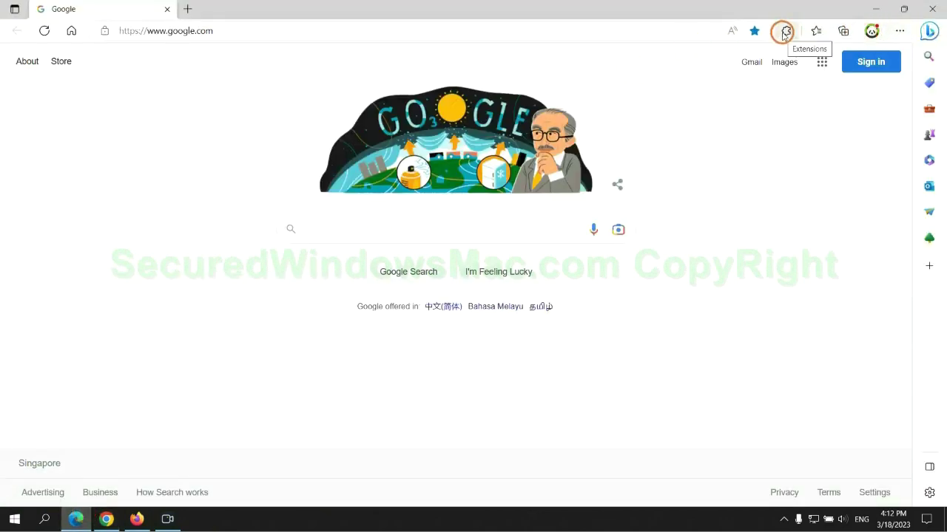
pyautogui.click(784, 33)
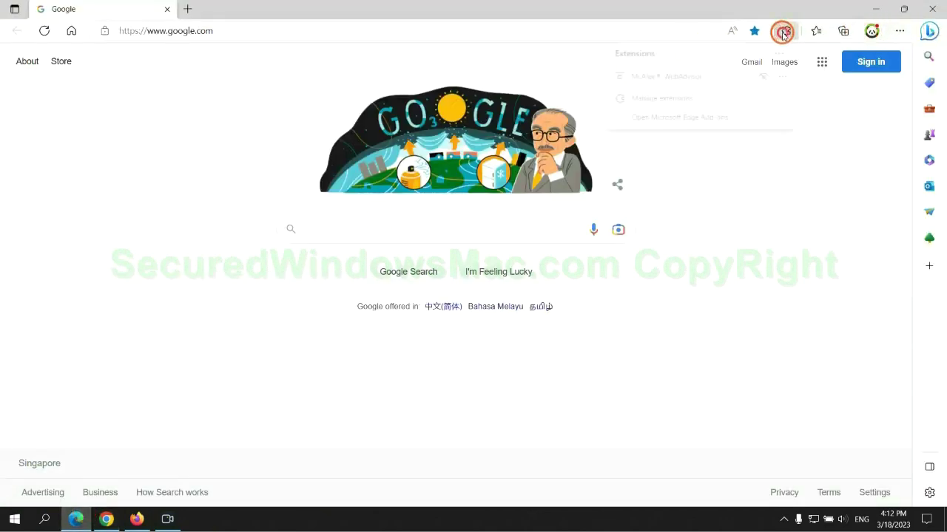
pyautogui.click(657, 99)
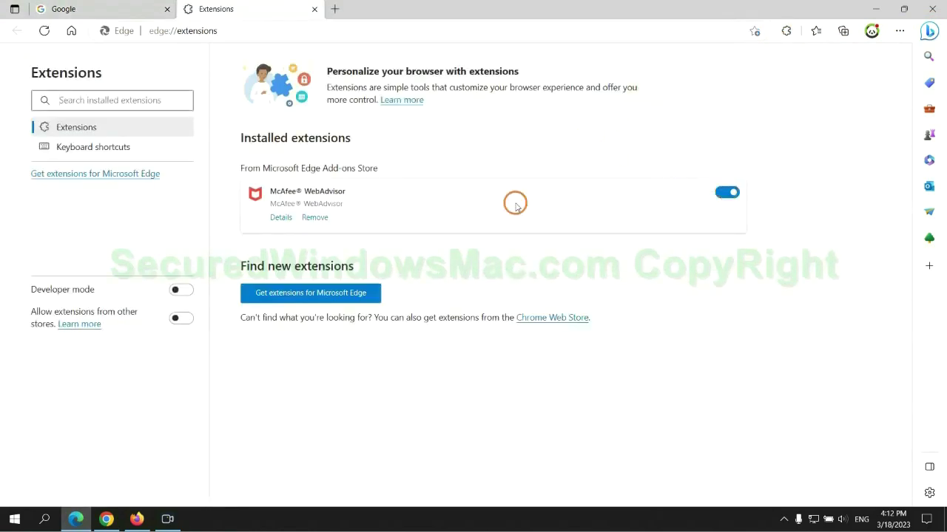
pyautogui.click(315, 219)
pyautogui.click(680, 115)
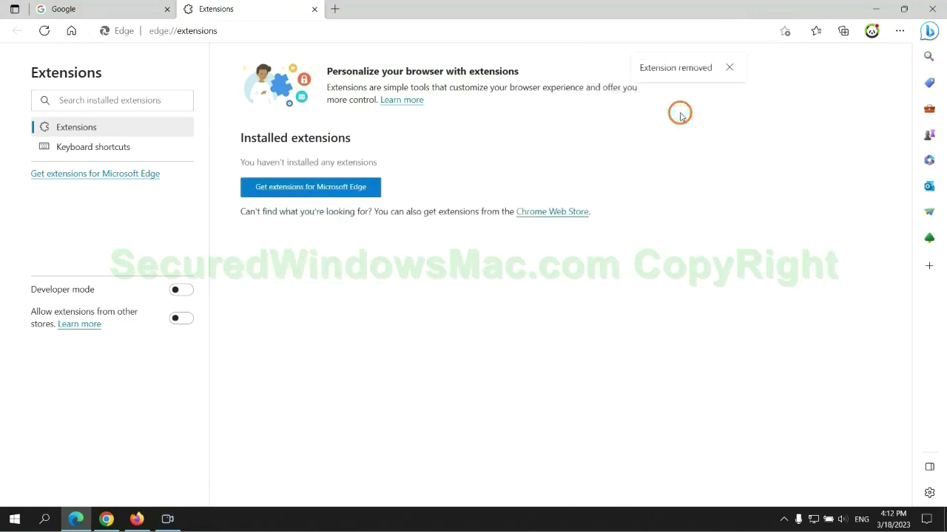
pyautogui.click(315, 9)
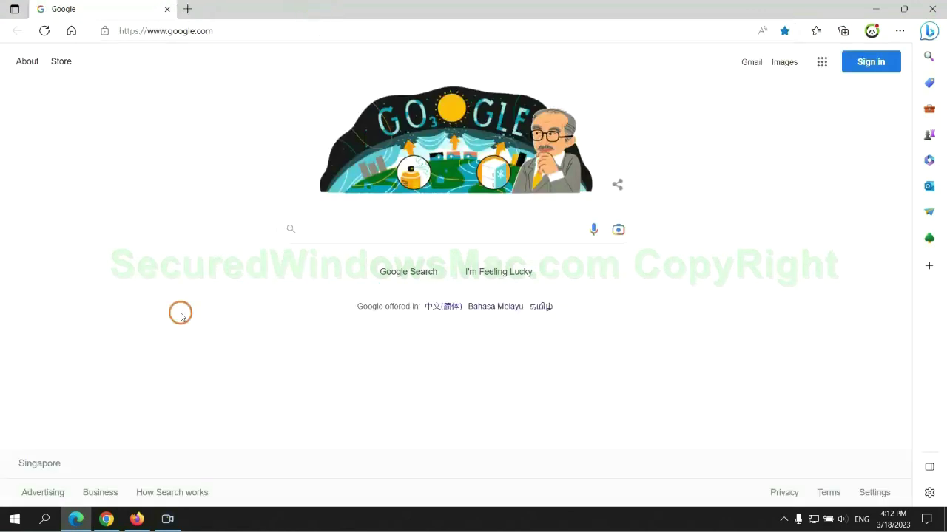
# Remove Chrome's Ecosia extension, leaving Scroll To Top, and close Ecosia's farewell tab
pyautogui.click(115, 521)
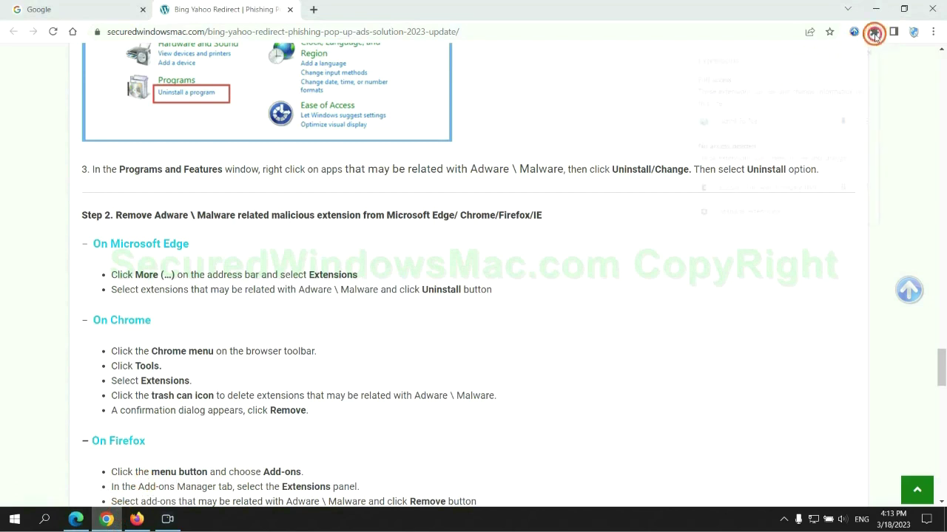
pyautogui.click(873, 31)
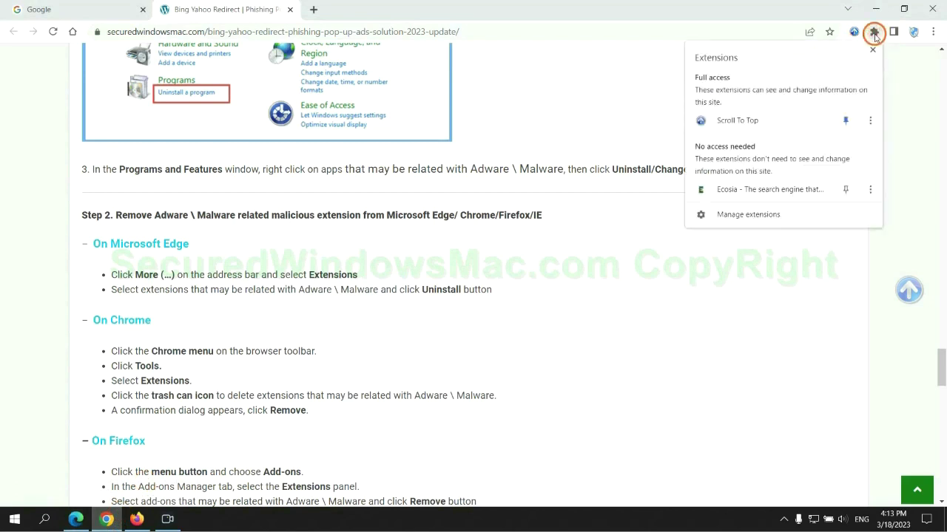
pyautogui.click(768, 215)
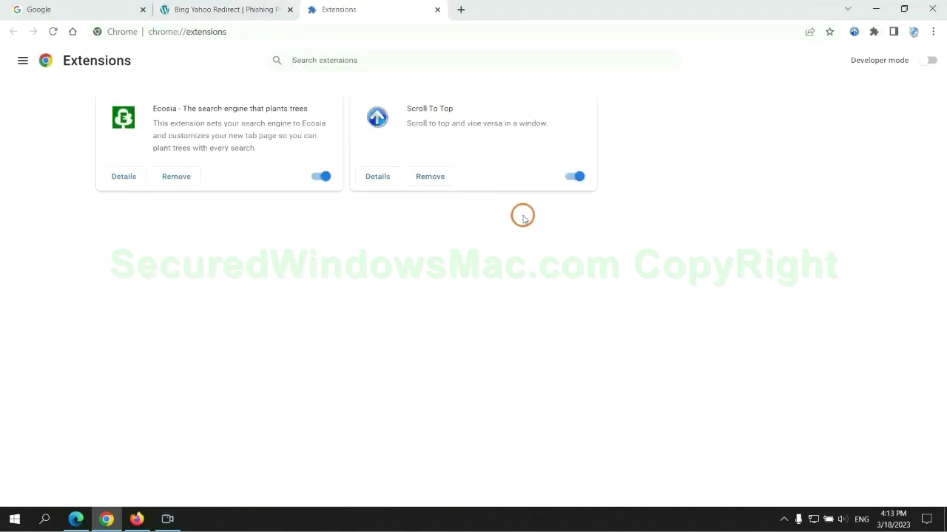
pyautogui.click(177, 176)
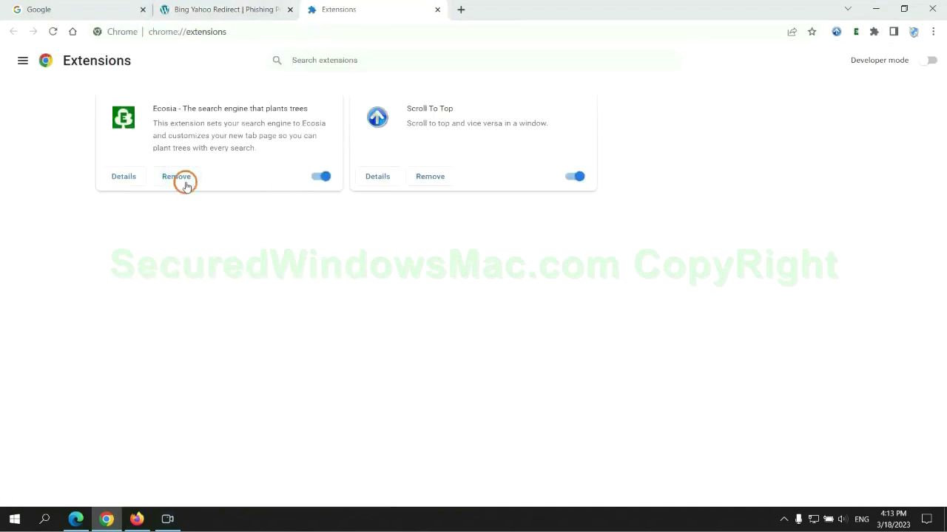
pyautogui.click(785, 131)
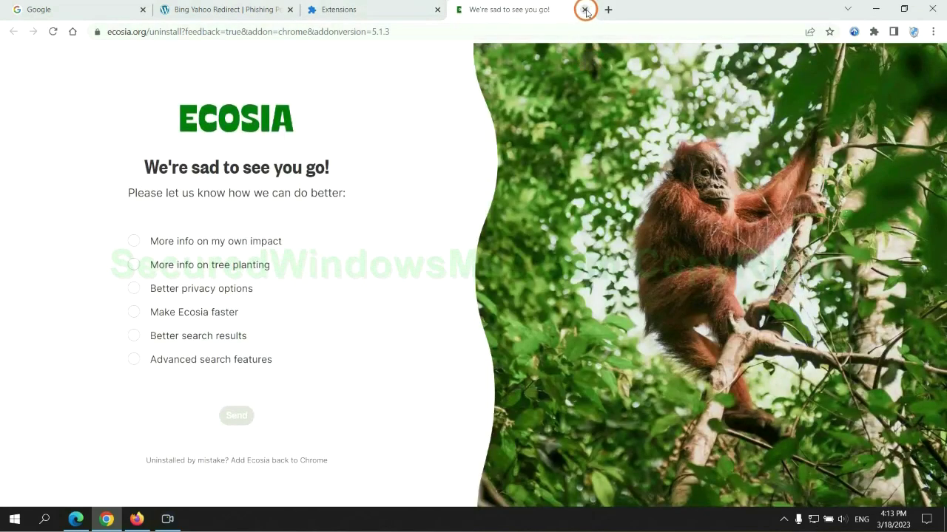
pyautogui.click(585, 9)
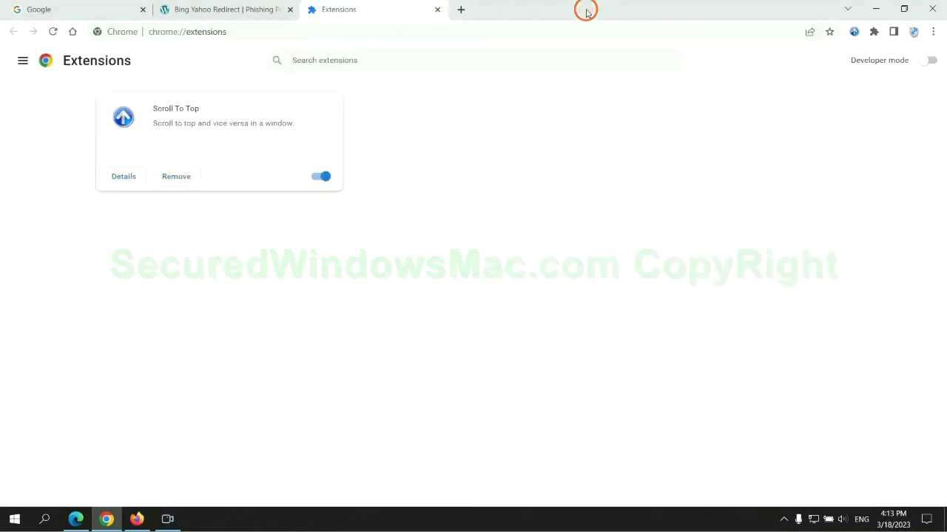
# Remove the Enhancer for YouTube™ extension from Firefox's add-ons manager
pyautogui.click(137, 519)
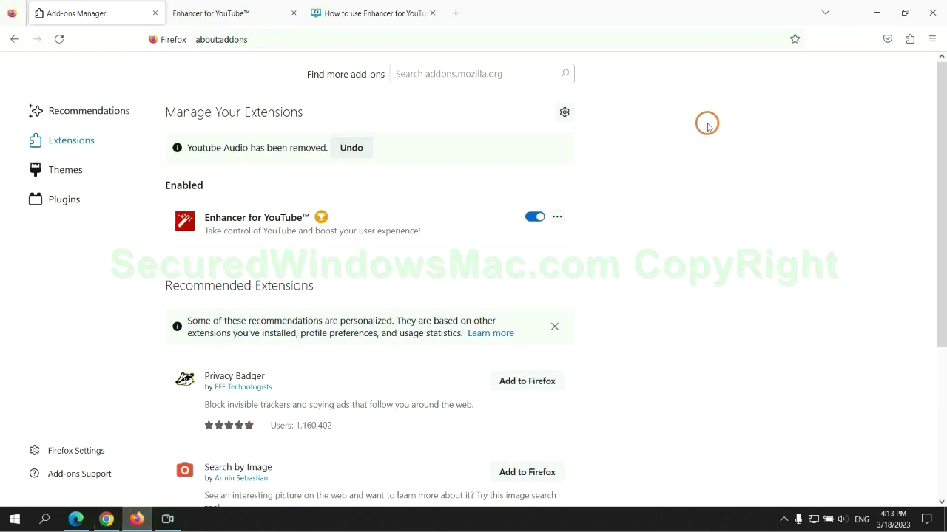
pyautogui.click(909, 40)
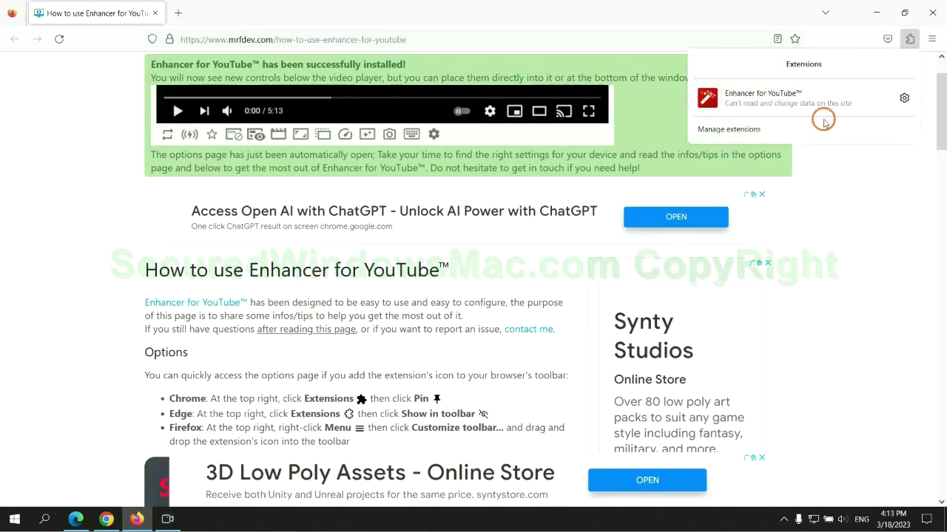
pyautogui.click(817, 125)
pyautogui.click(557, 180)
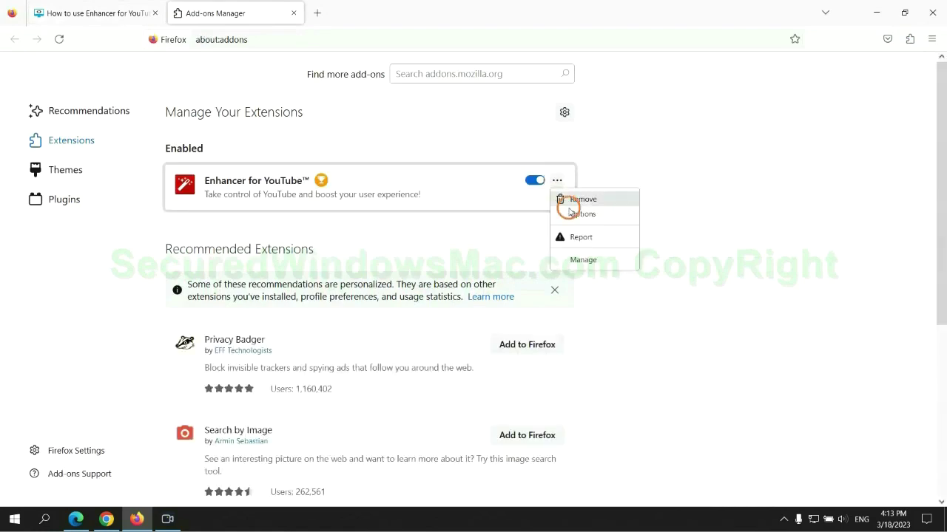
pyautogui.click(582, 200)
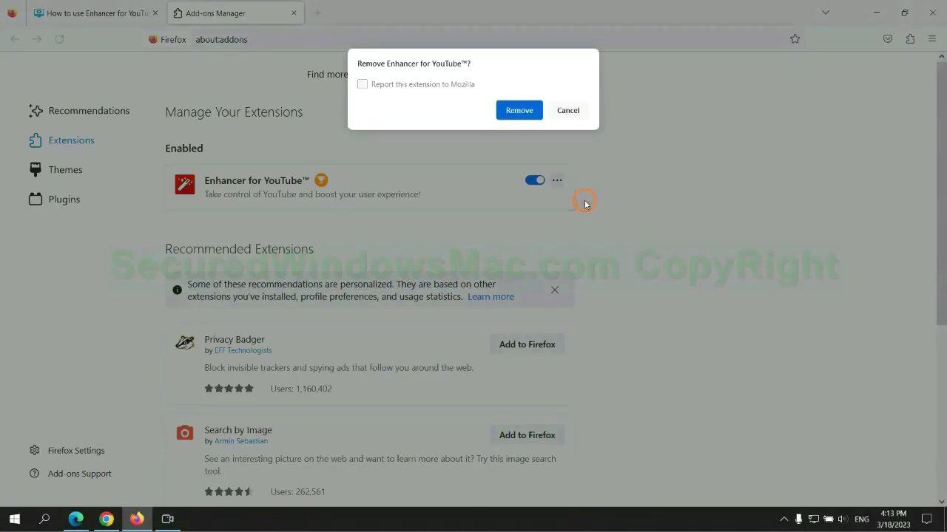
pyautogui.click(519, 111)
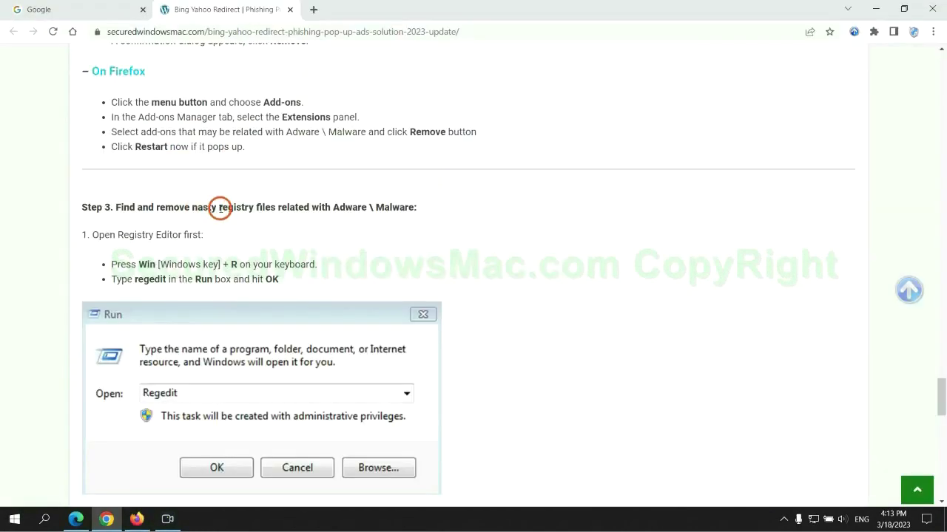
# Scroll to the Step 3 registry-cleanup instructions and enter regedit in the Run box
pyautogui.moveTo(219, 207); pyautogui.dragTo(268, 216)
pyautogui.click(275, 235)
pyautogui.scroll(-2, 275, 235)
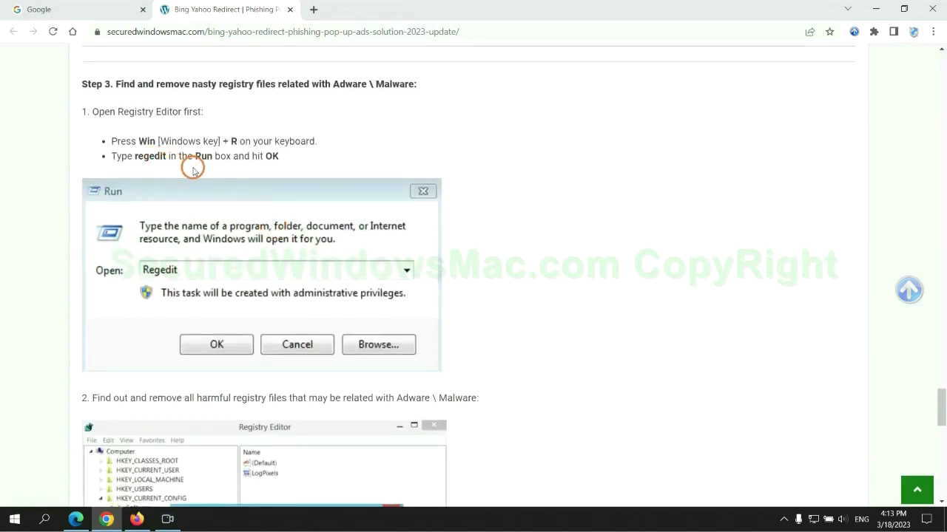
pyautogui.press('super+r')
pyautogui.write('re')
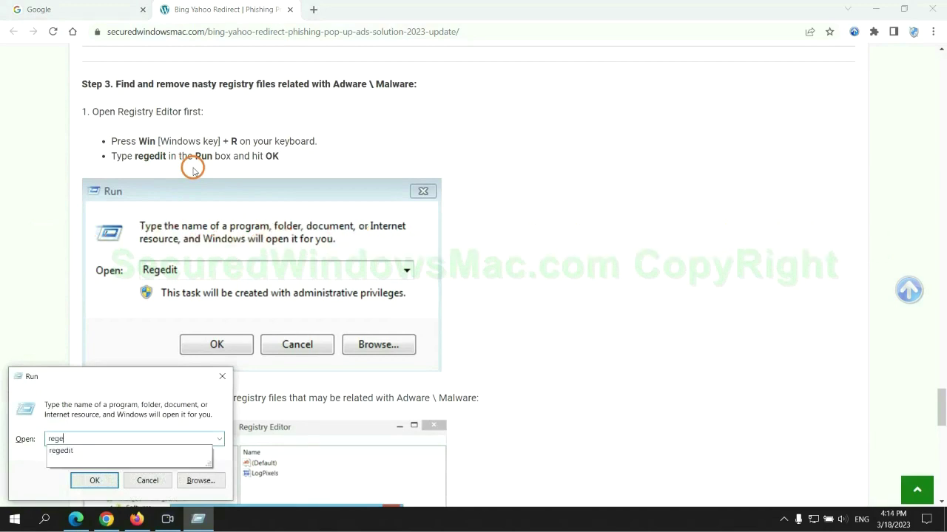
pyautogui.write('gedit')
# Search Registry Editor for 'App' and bring up options for the StoreAppsOnTaskbar match
pyautogui.press('Return')
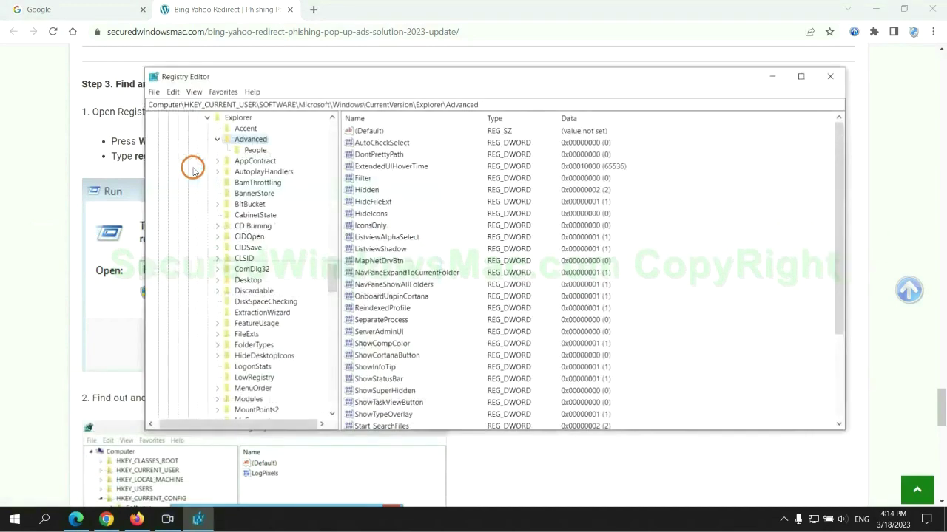
pyautogui.click(173, 92)
pyautogui.click(189, 178)
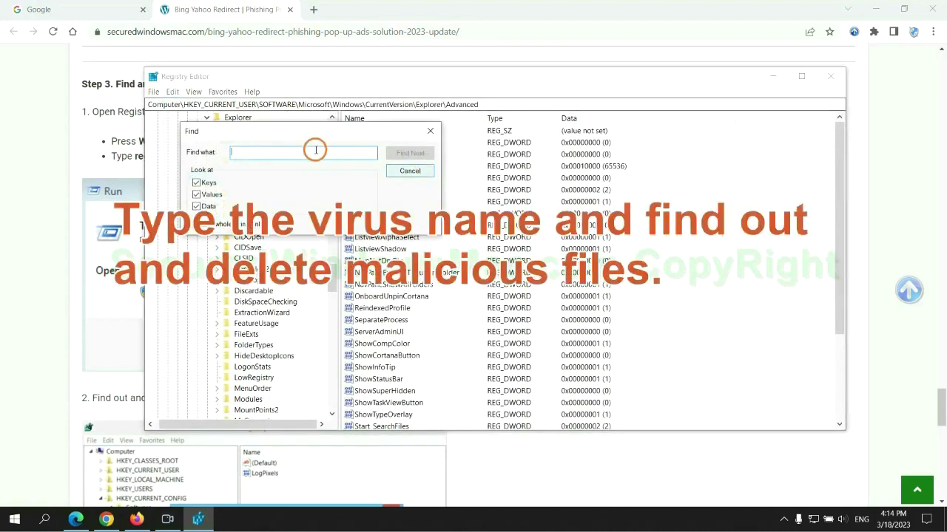
pyautogui.write('Apps')
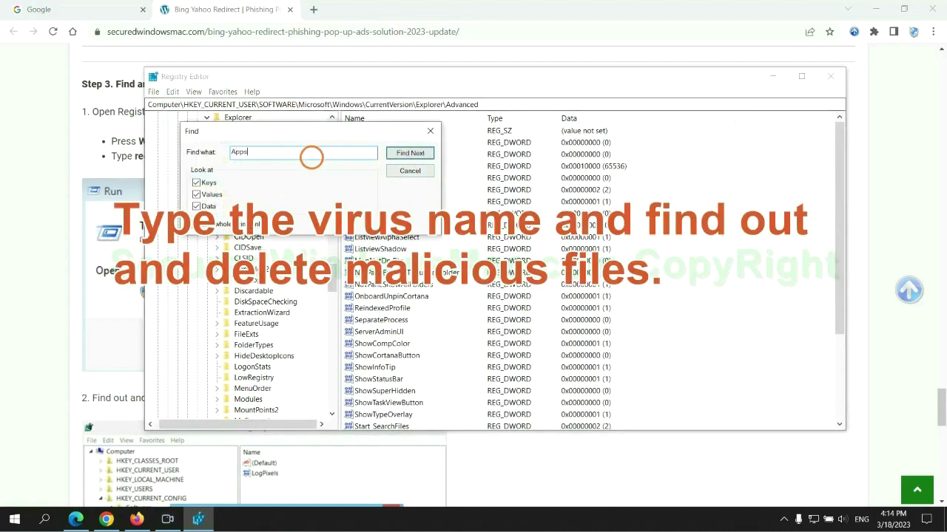
pyautogui.press('Return')
pyautogui.scroll(-2, 539, 312)
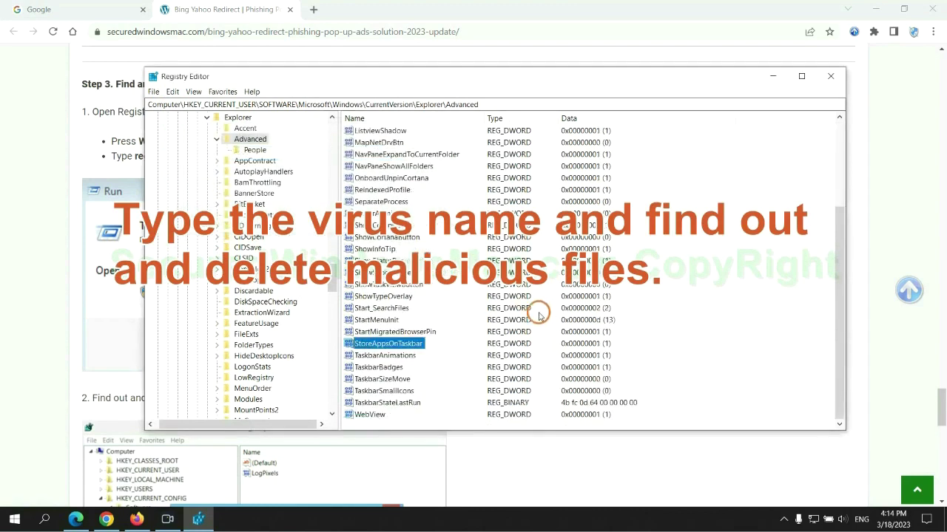
pyautogui.rightClick(418, 346)
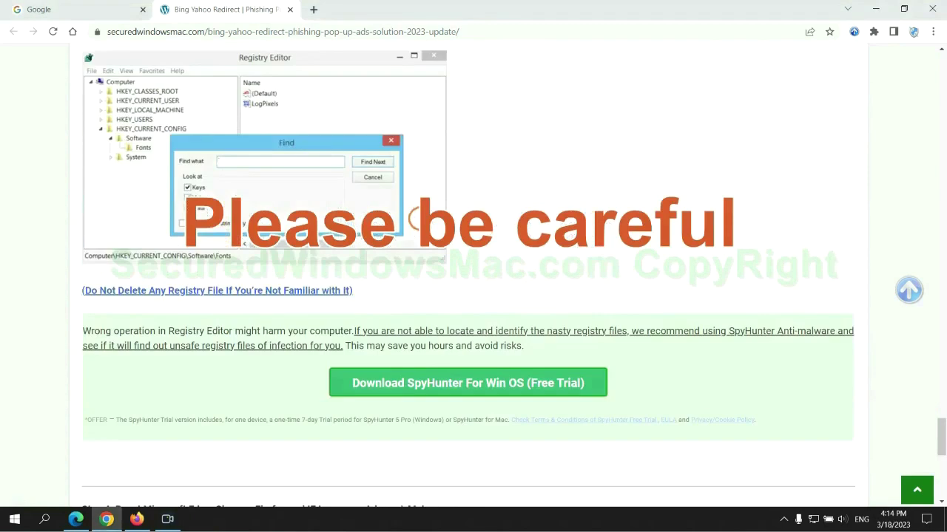
# Scroll the guide down to Step 4 on resetting Edge, Chrome and Firefox, briefly highlighting 'Reset'
pyautogui.scroll(-1, 420, 221)
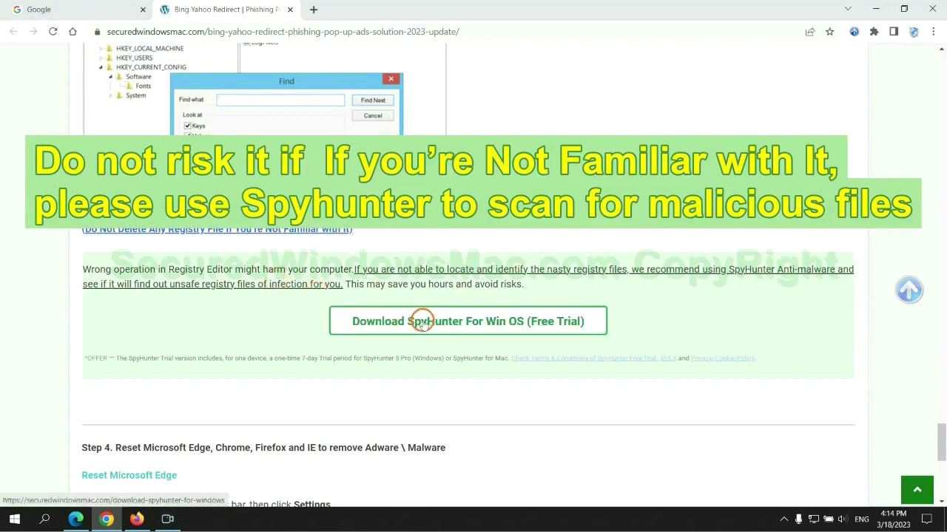
pyautogui.scroll(-5, 421, 321)
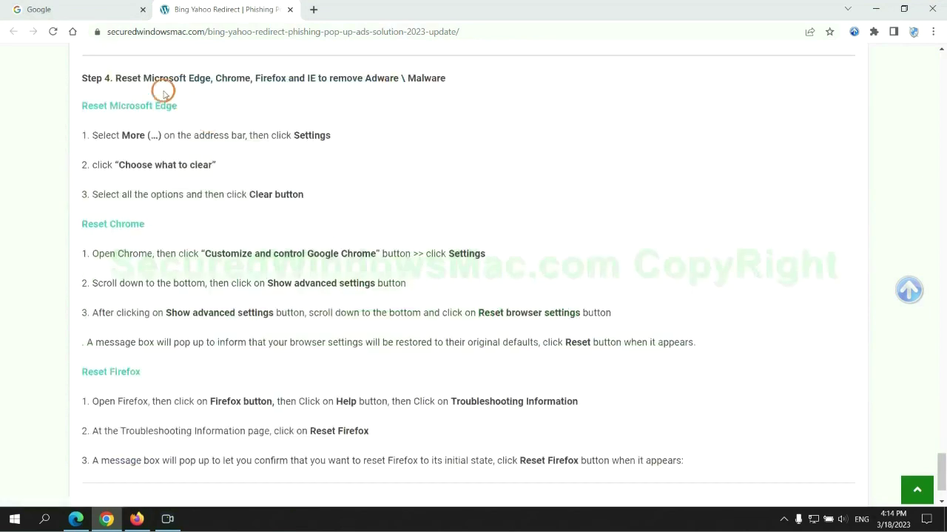
pyautogui.doubleClick(124, 77)
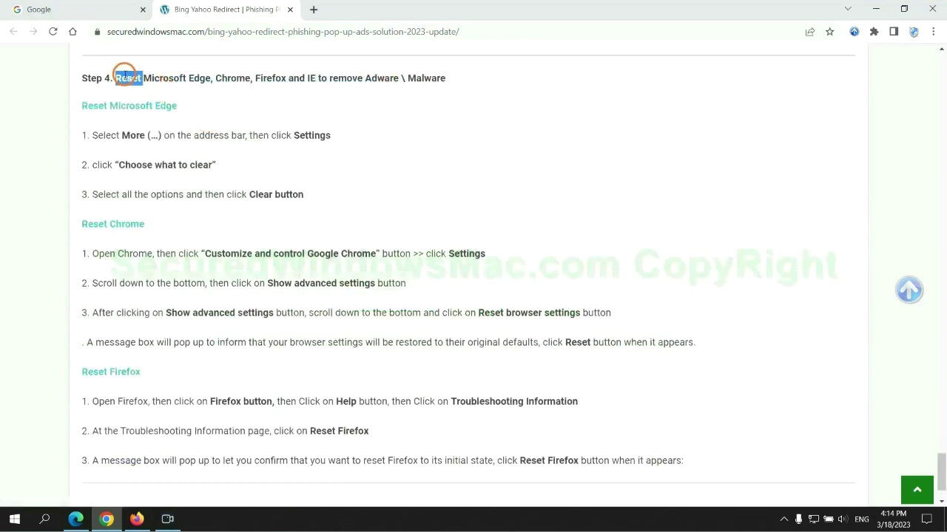
pyautogui.click(390, 93)
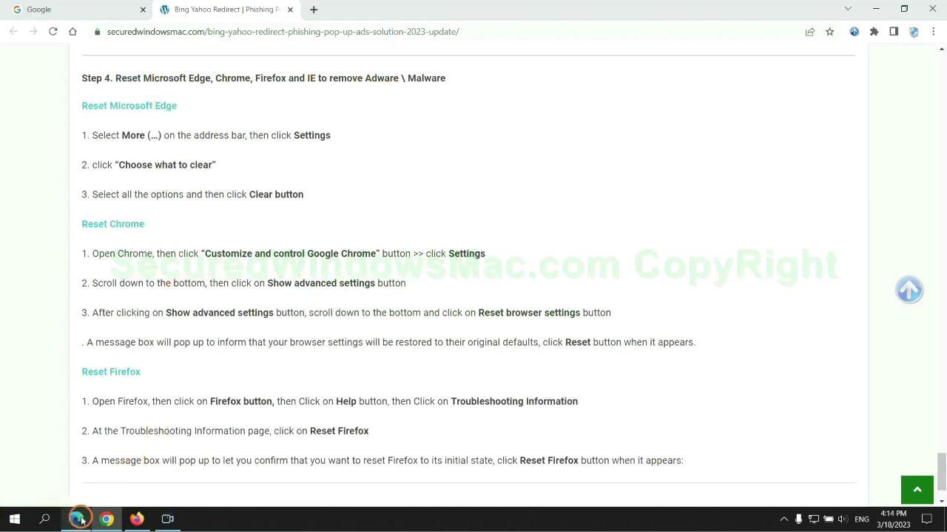
# In Edge, go to Settings > Privacy, search, and services and choose what browsing data to clear
pyautogui.click(79, 519)
pyautogui.click(896, 33)
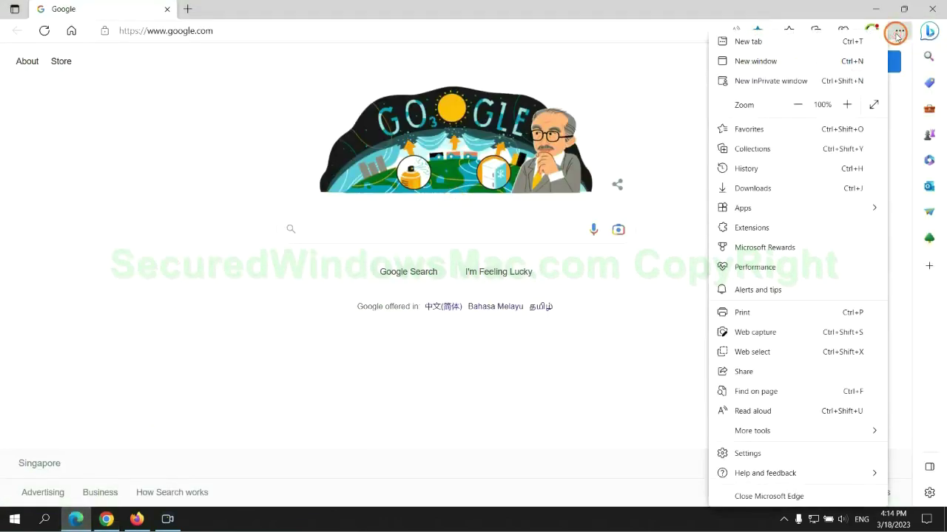
pyautogui.click(746, 452)
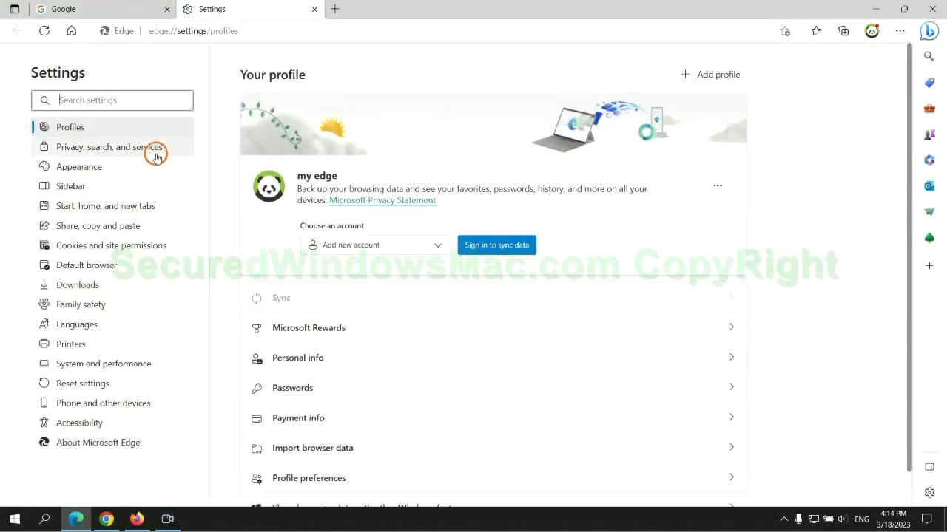
pyautogui.click(155, 153)
pyautogui.scroll(-3, 721, 320)
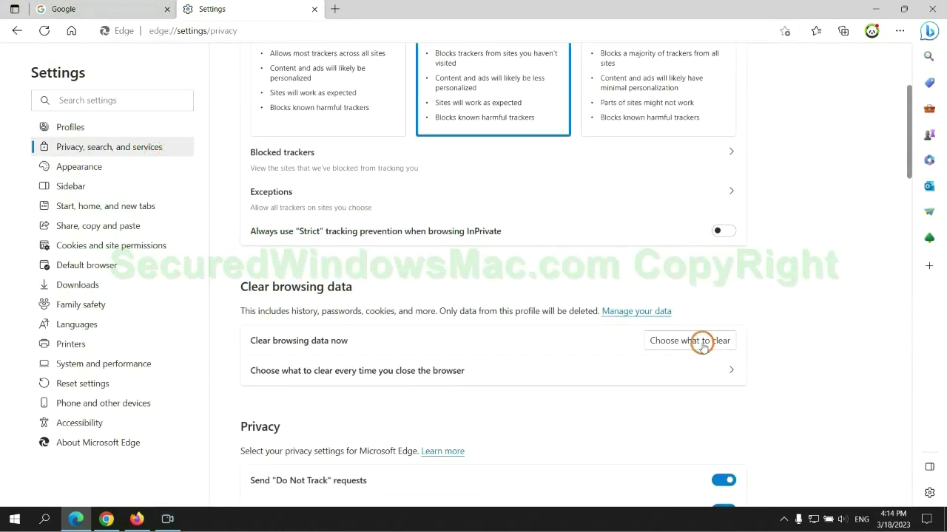
pyautogui.click(701, 342)
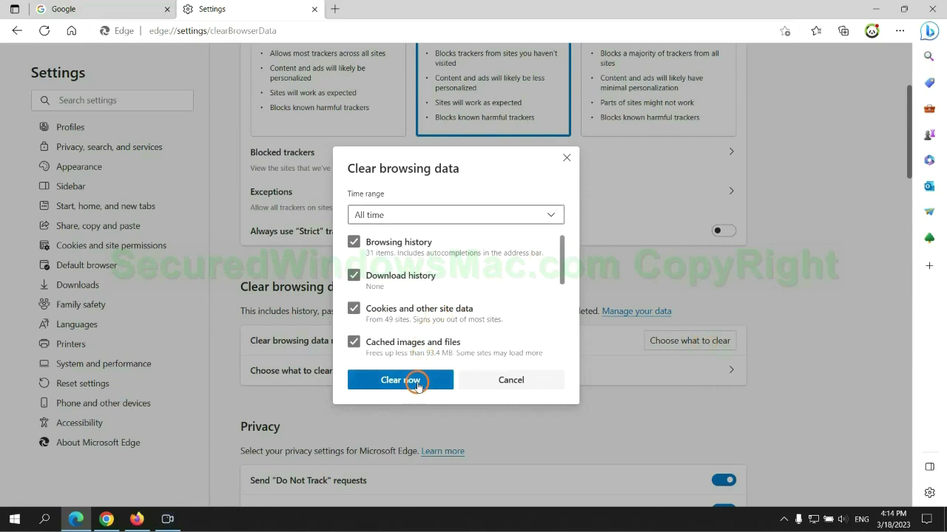
# Clear Edge's all-time browsing data, then request Chrome's 'Restore settings to their original defaults'
pyautogui.click(107, 519)
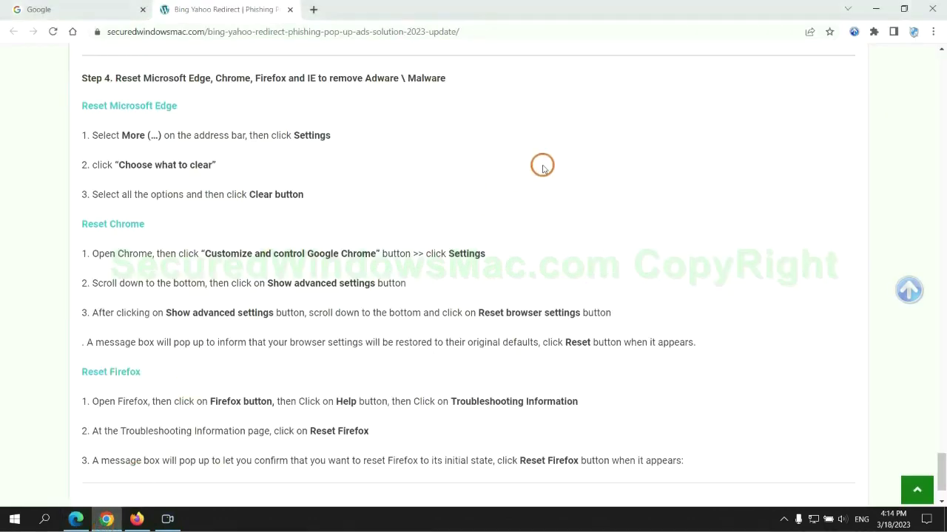
pyautogui.click(933, 32)
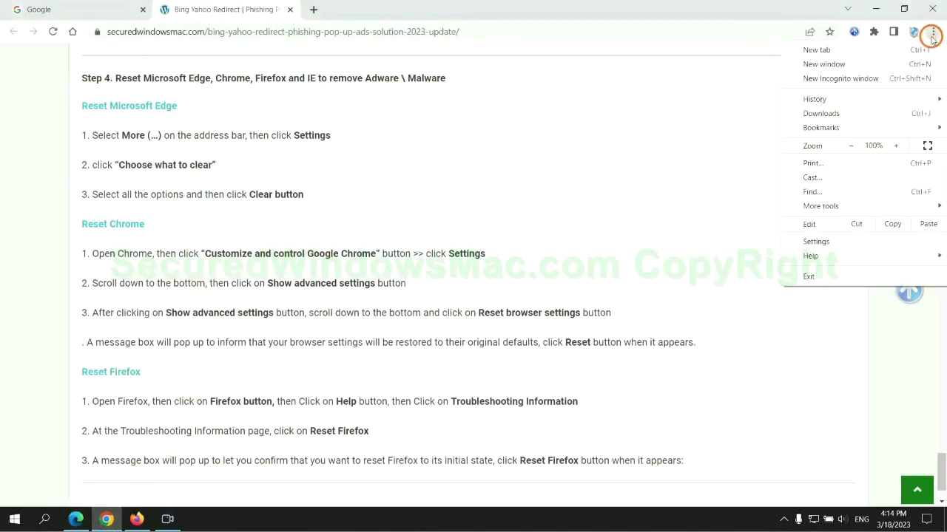
pyautogui.click(824, 240)
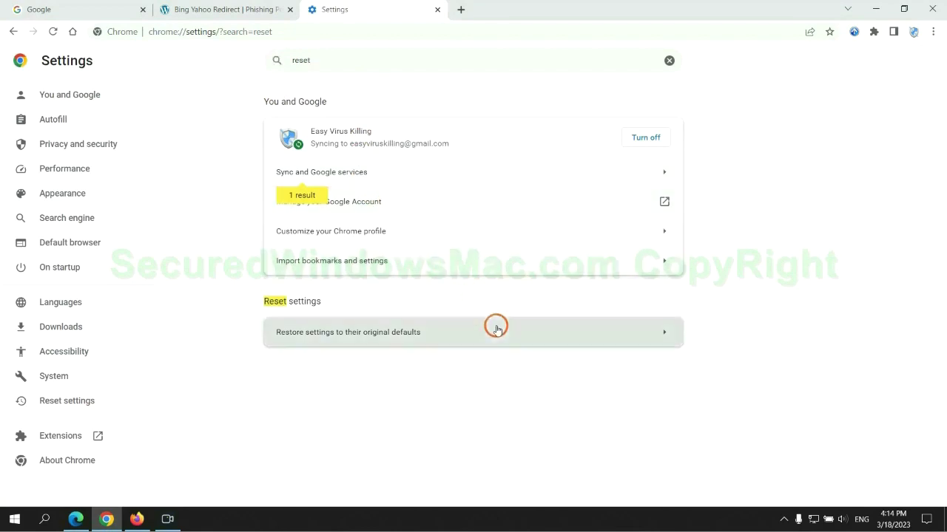
pyautogui.click(496, 329)
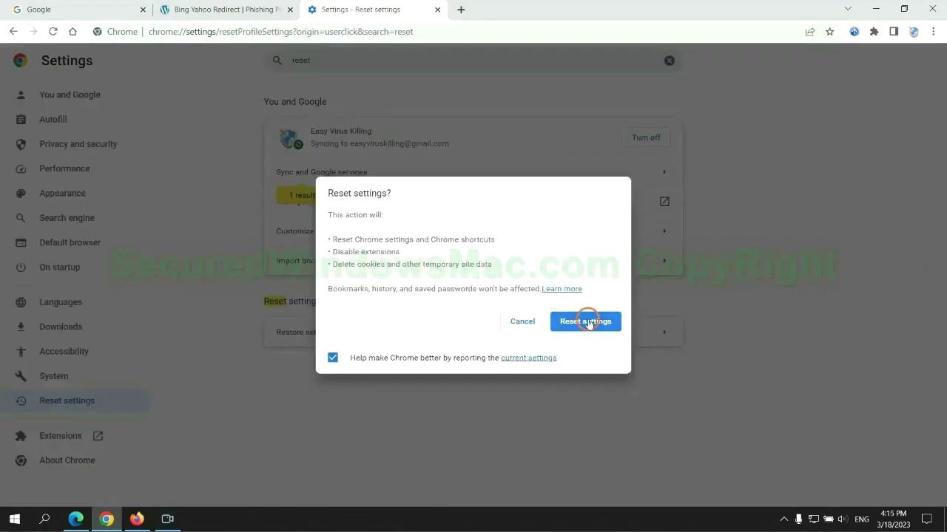
pyautogui.click(136, 517)
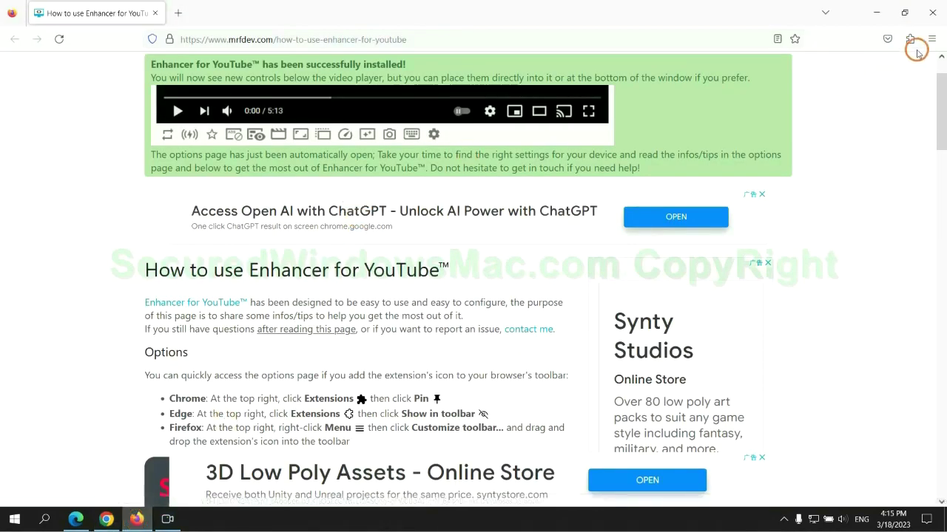
# Request Refresh Firefox from Help > Troubleshooting Information, then highlight 'If problems remain' in the guide
pyautogui.click(931, 38)
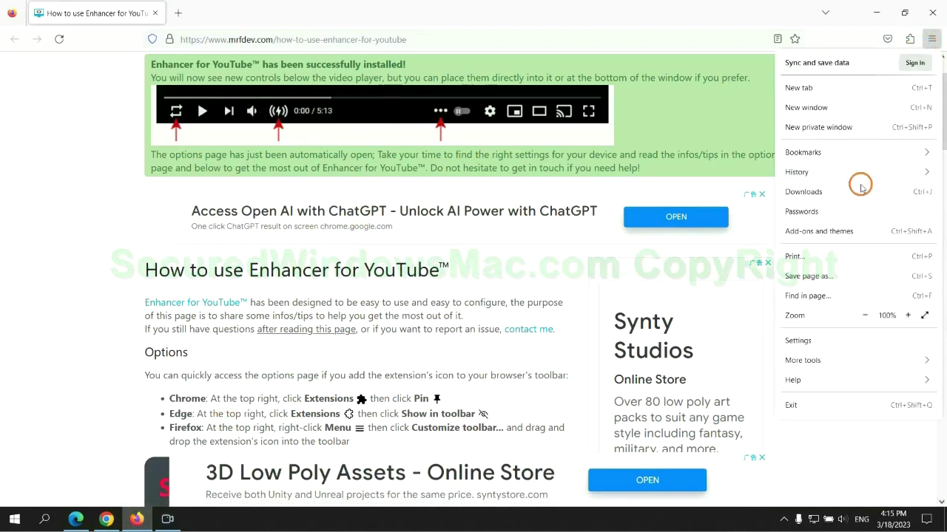
pyautogui.click(805, 380)
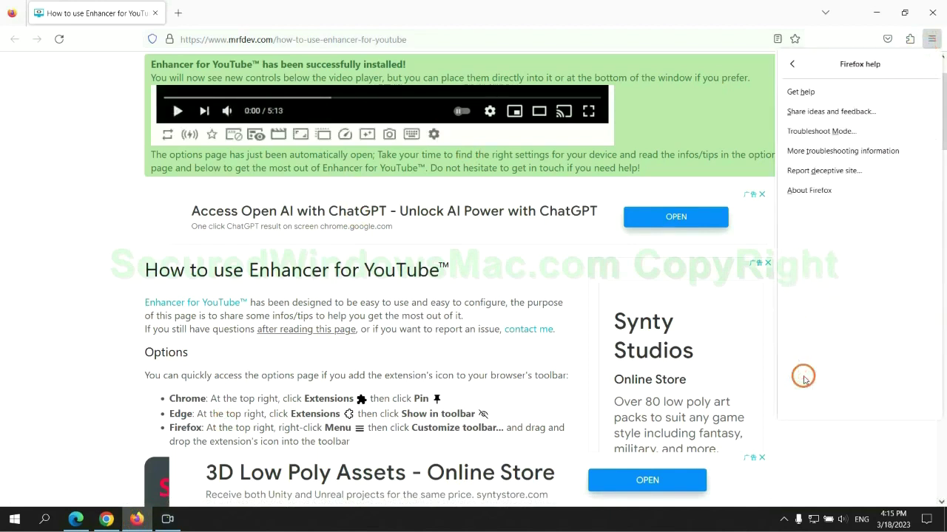
pyautogui.click(844, 150)
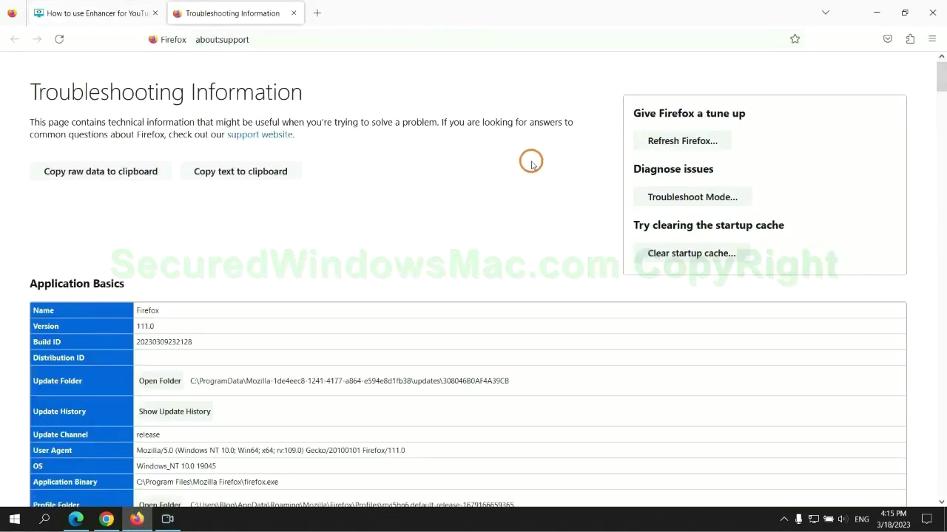
pyautogui.click(648, 140)
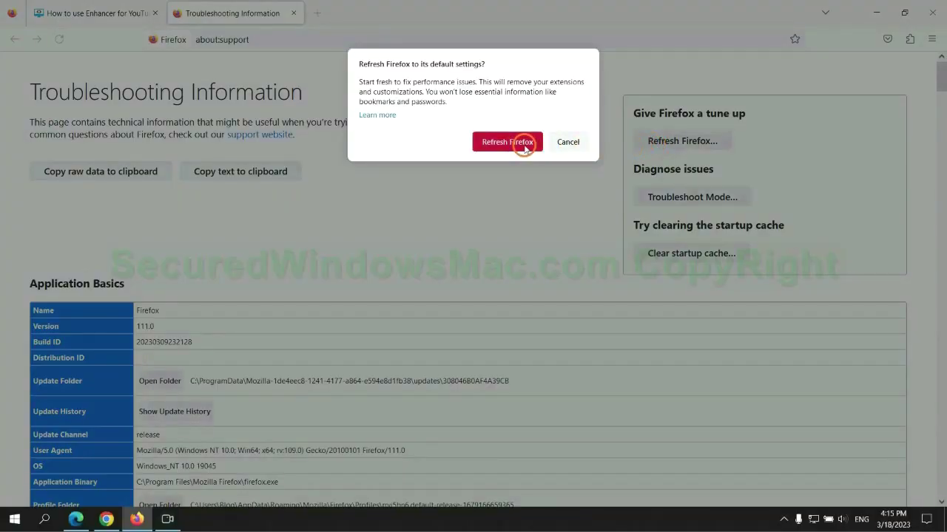
pyautogui.click(106, 518)
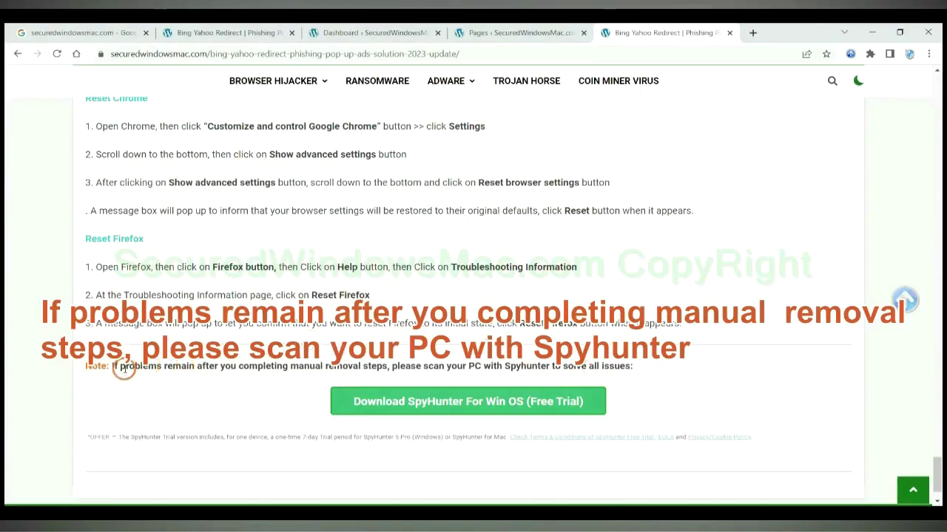
pyautogui.moveTo(111, 366); pyautogui.dragTo(203, 370)
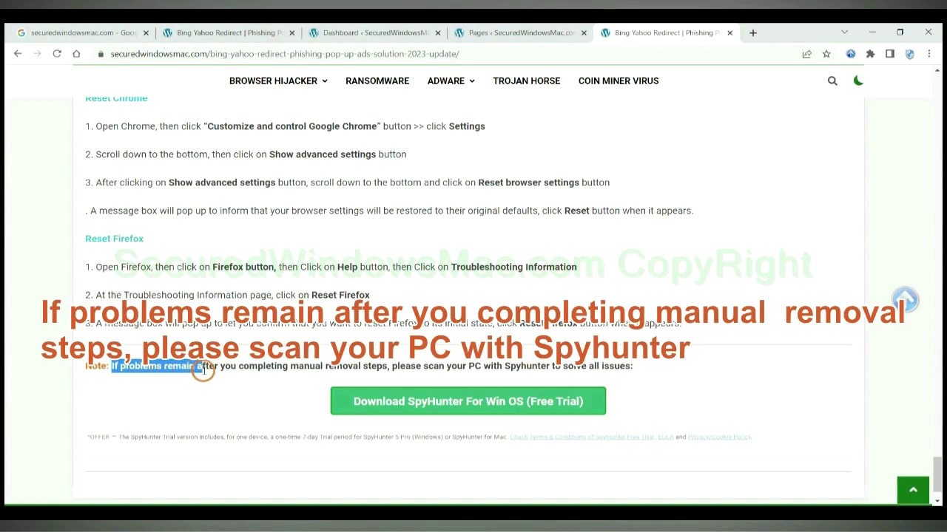